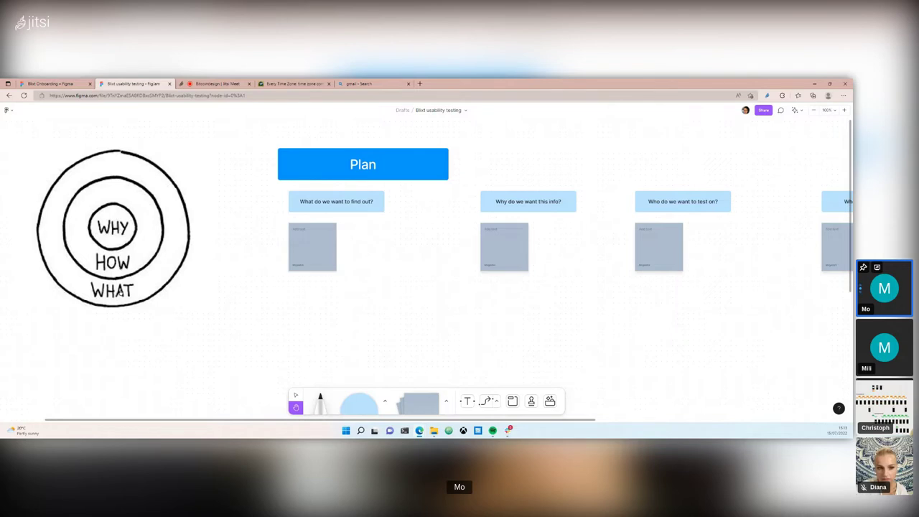
# - Pan the board left to reveal the 'Who would we like to test the prototype on?' and 'Which users would we like to exclude' columns
pyautogui.moveTo(442, 272); pyautogui.dragTo(379, 274)
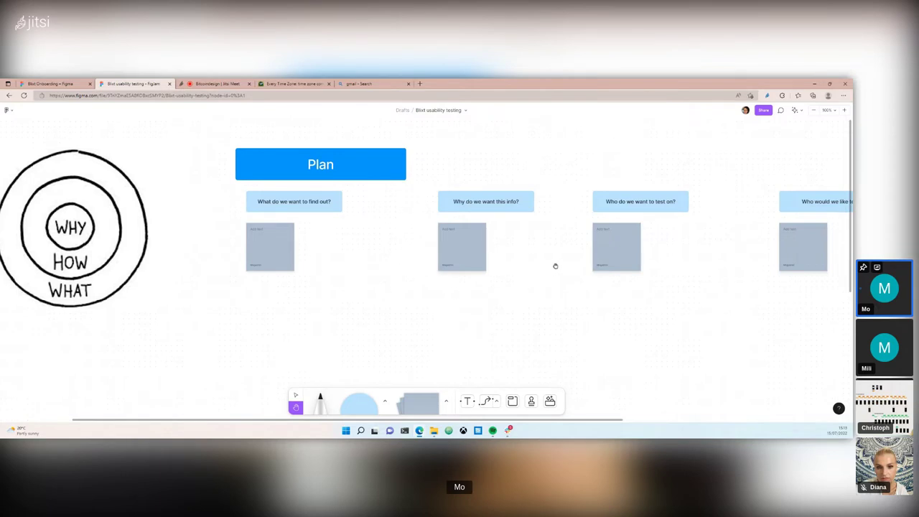
pyautogui.moveTo(555, 267); pyautogui.dragTo(411, 266)
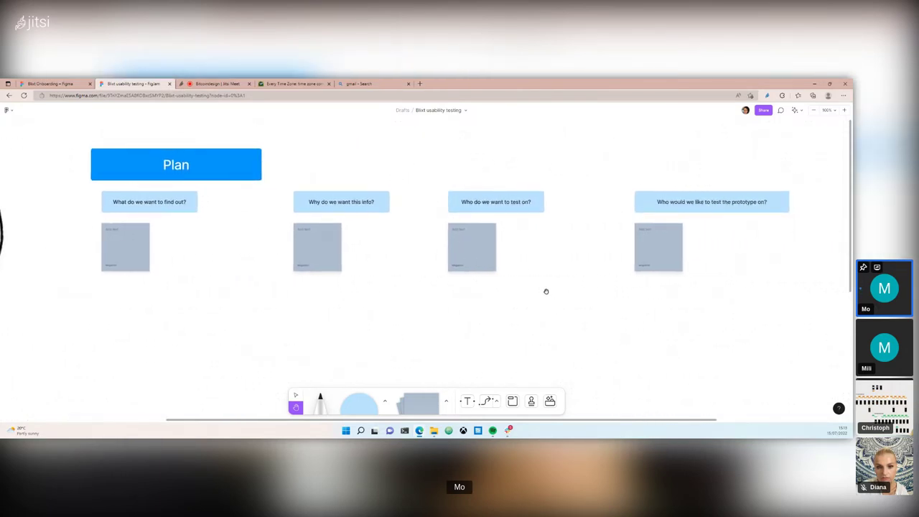
pyautogui.moveTo(545, 292); pyautogui.dragTo(484, 285)
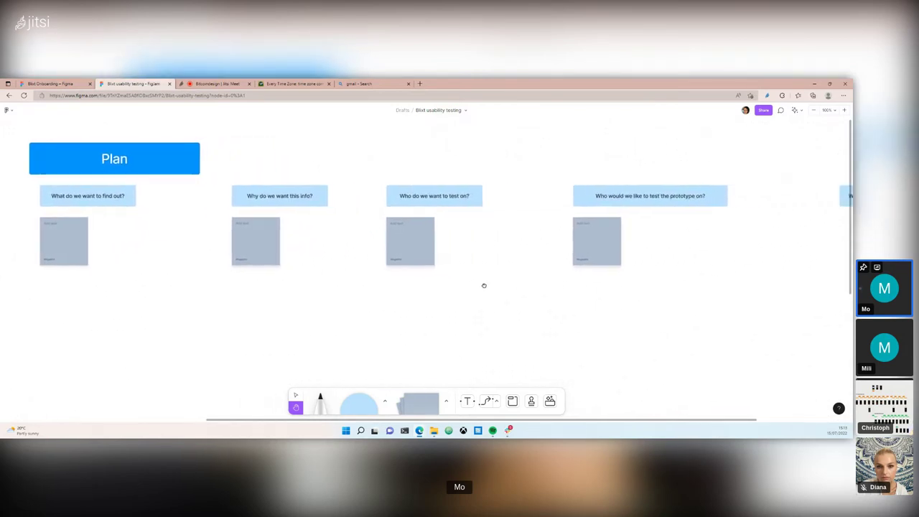
pyautogui.moveTo(652, 283); pyautogui.dragTo(564, 283)
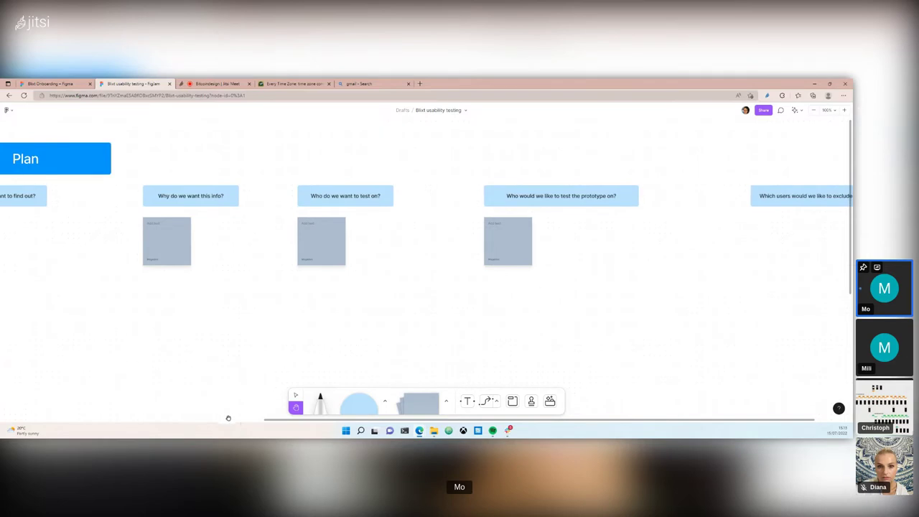
# - Delete the prototype-testers header and its sticky, then move the exclusion question header into that column
pyautogui.click(295, 395)
pyautogui.click(552, 202)
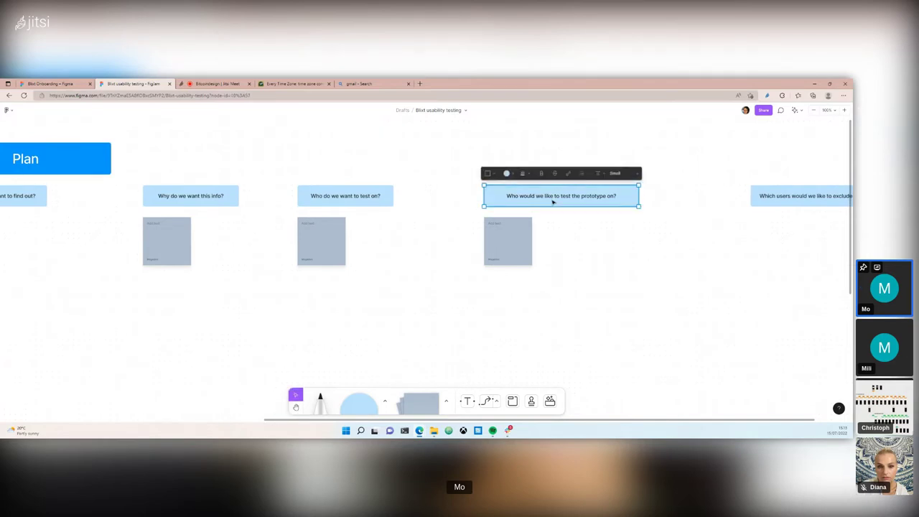
pyautogui.press('Delete')
pyautogui.click(518, 246)
pyautogui.press('Delete')
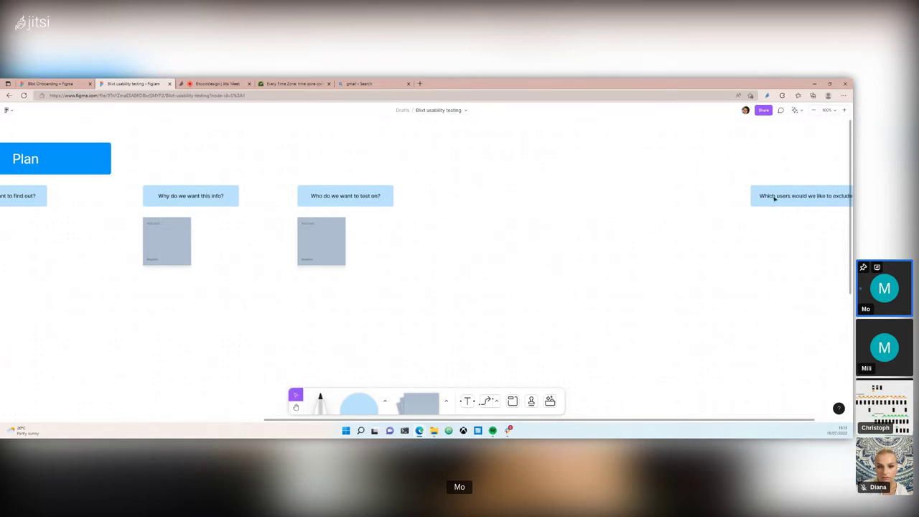
pyautogui.moveTo(771, 198); pyautogui.dragTo(466, 202)
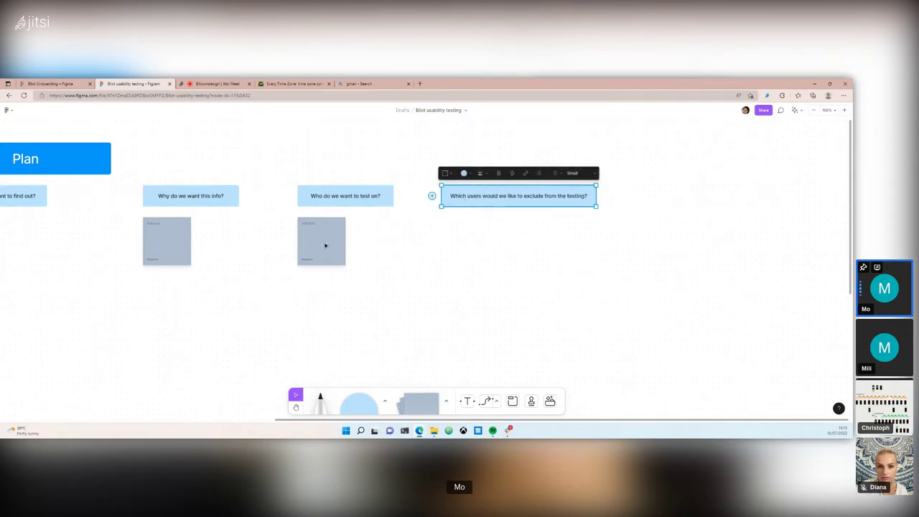
# - Duplicate the sticky note from 'Who do we want to test on?' under the exclusion question
pyautogui.click(324, 246)
pyautogui.moveTo(325, 246); pyautogui.dragTo(463, 237)
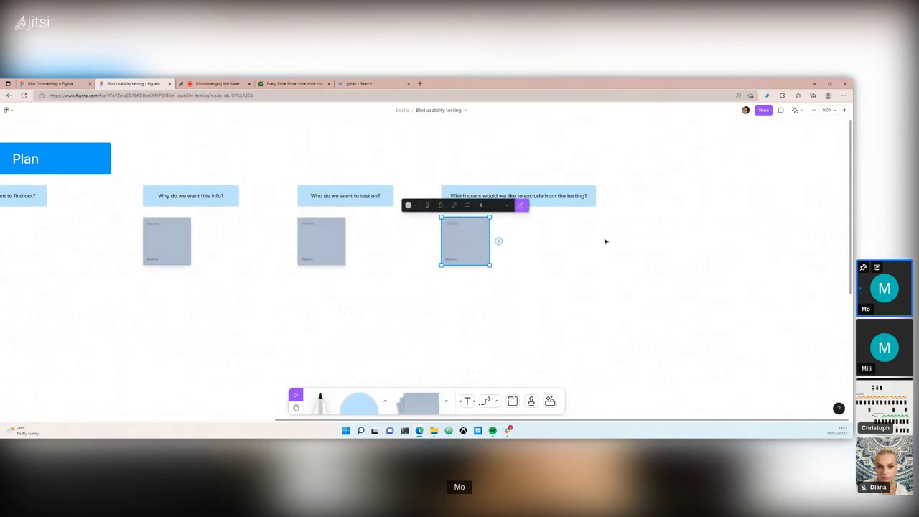
pyautogui.click(605, 240)
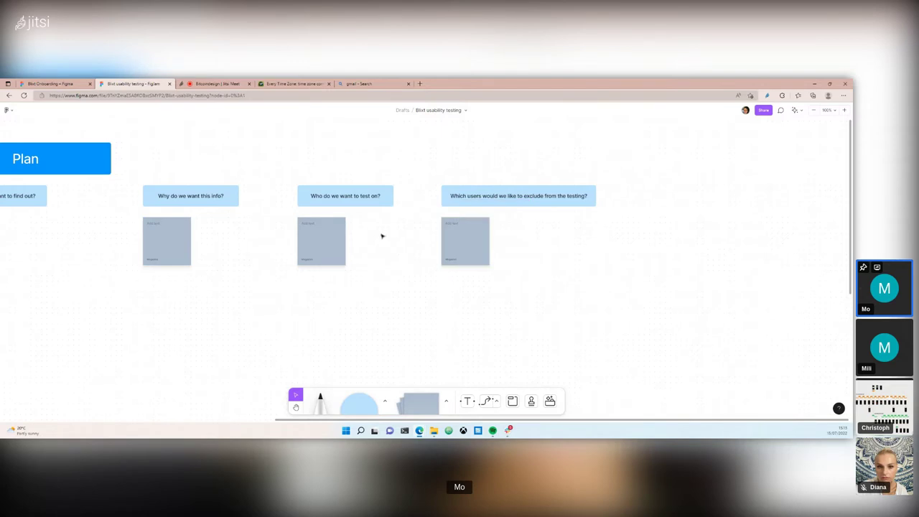
# - Copy the board's share link and return to the Jitsi Meet call tab
pyautogui.click(295, 408)
pyautogui.moveTo(267, 331); pyautogui.dragTo(428, 334)
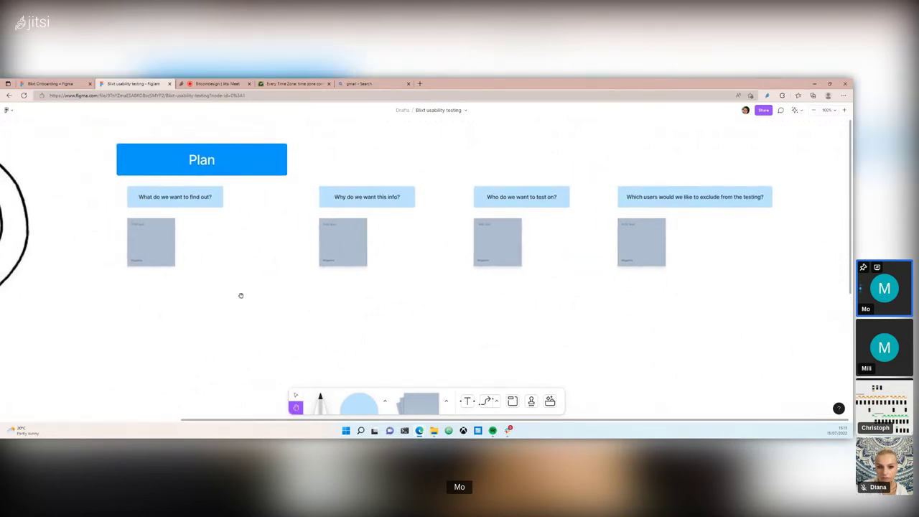
pyautogui.moveTo(242, 295); pyautogui.dragTo(312, 303)
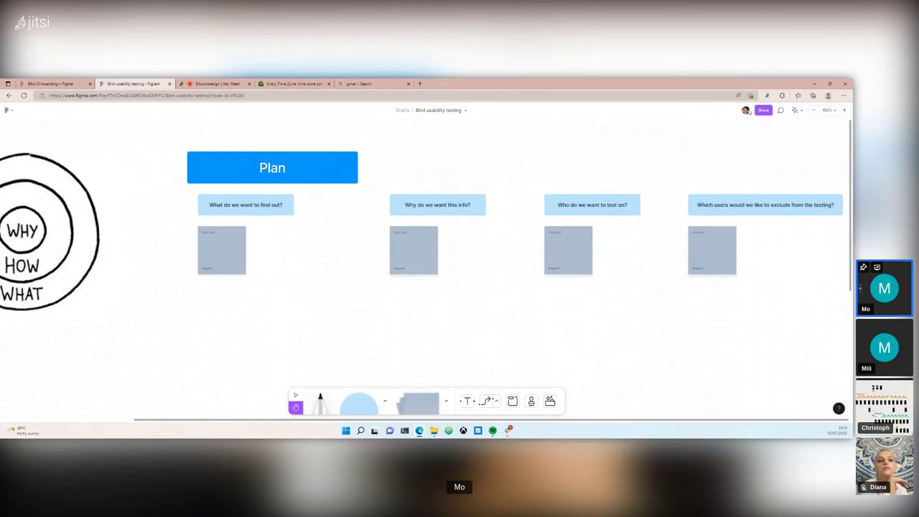
pyautogui.click(763, 111)
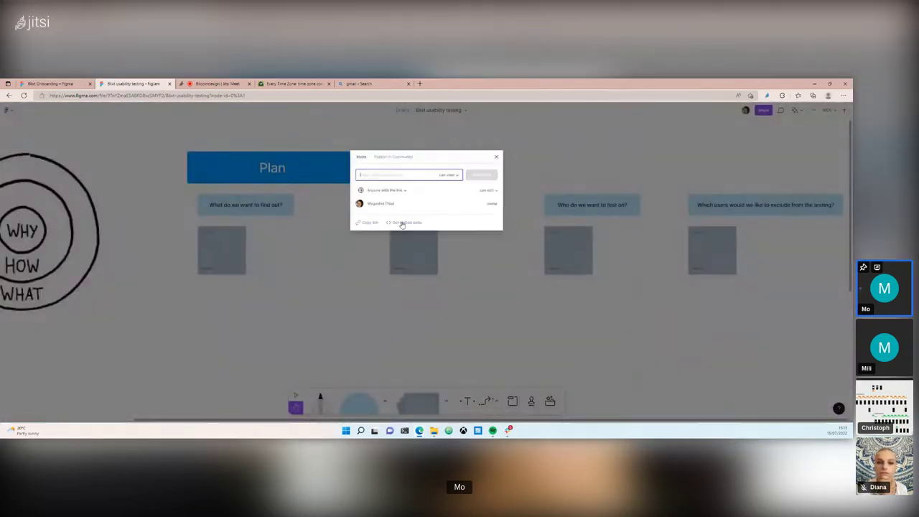
pyautogui.click(372, 223)
pyautogui.click(213, 84)
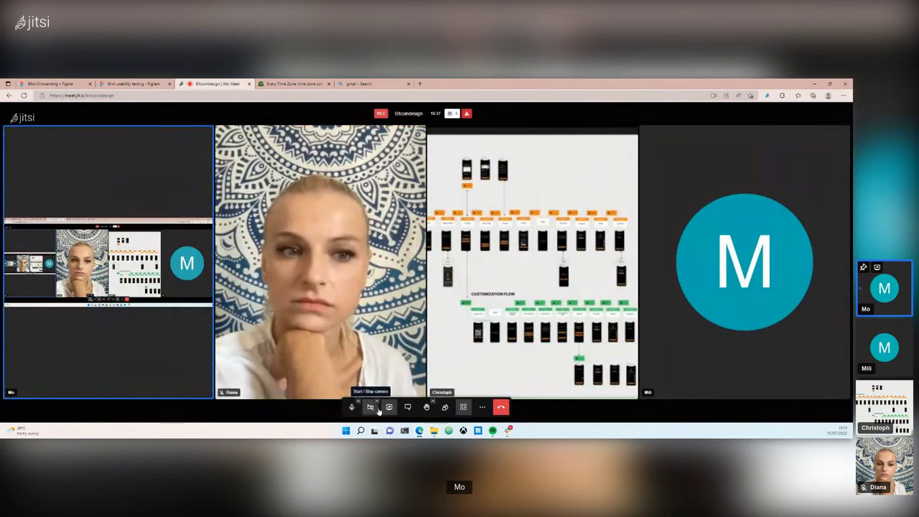
# - Paste the copied FigJam board link into the Jitsi meeting chat and send it
pyautogui.click(406, 407)
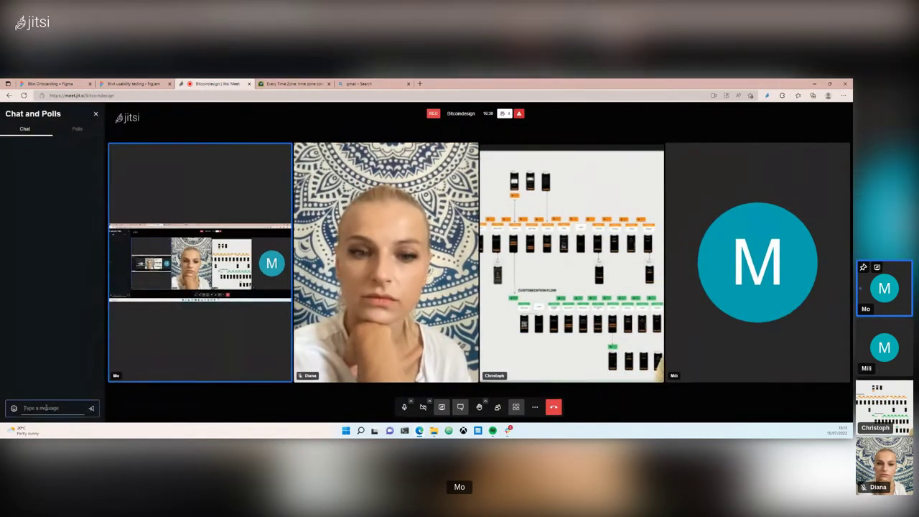
pyautogui.click(45, 407)
pyautogui.hotkey('ctrl', 'v')
pyautogui.press('Return')
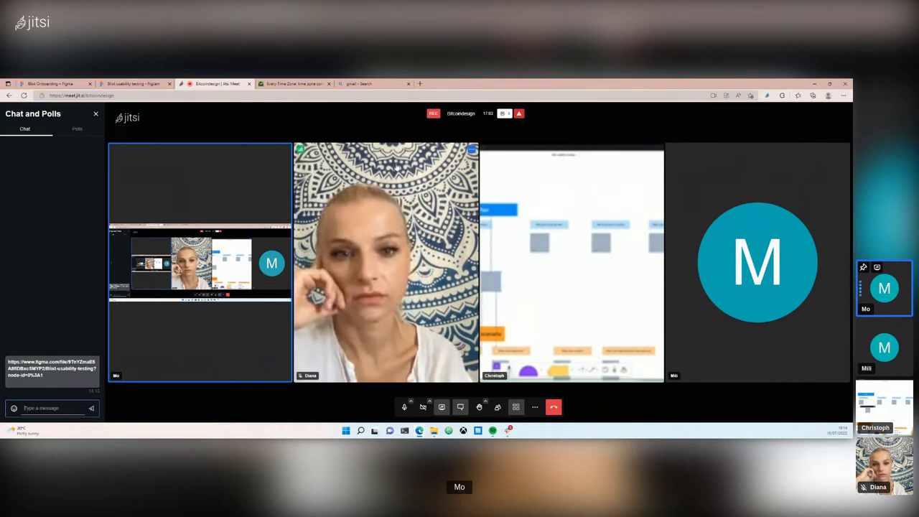
# - Close the 'gmail - Search' browser tab
pyautogui.click(407, 83)
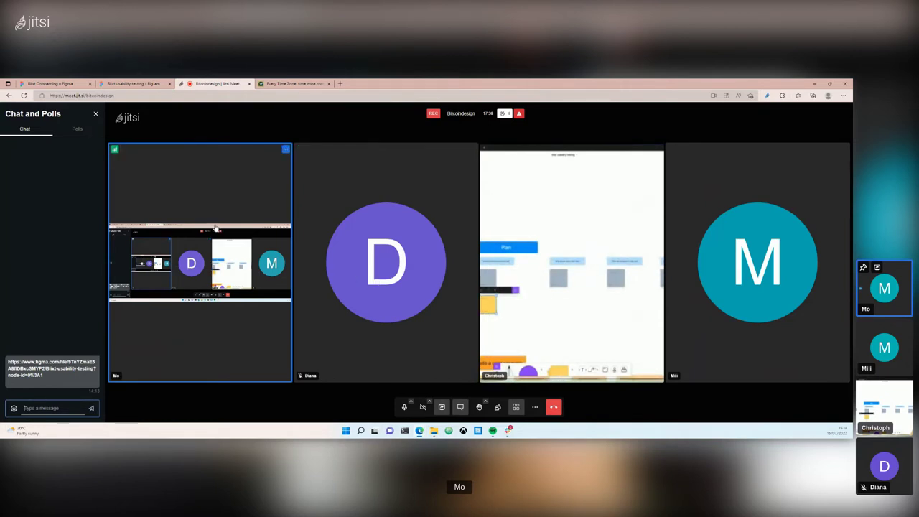
# - Switch to the Figma usability testing board tab
pyautogui.click(144, 84)
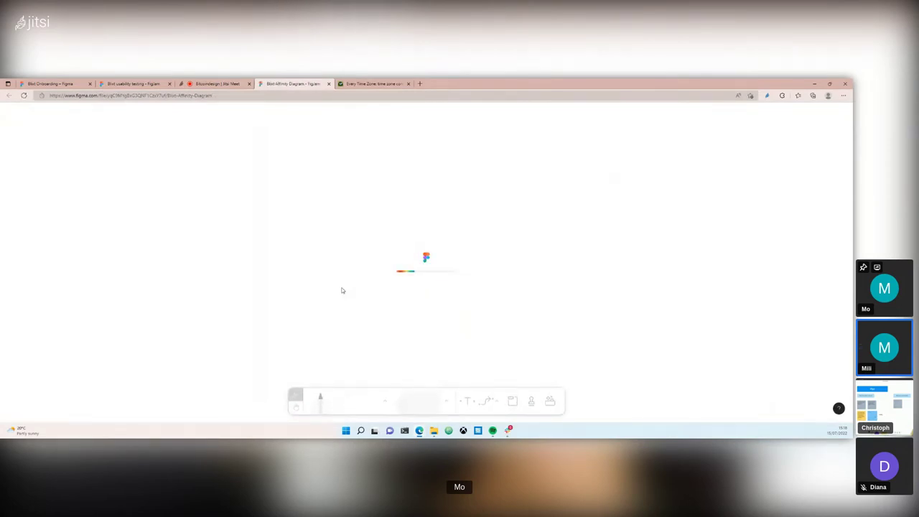
# - Close the Every Time Zone tab, browse the affinity diagram's Users and Tor sections, and return to Jitsi
pyautogui.click(408, 84)
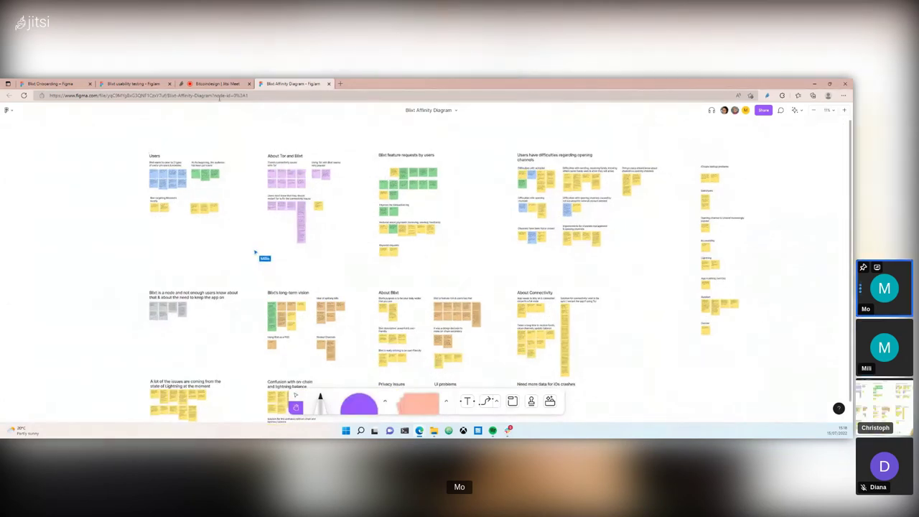
pyautogui.moveTo(319, 249); pyautogui.dragTo(373, 252)
pyautogui.scroll(5, 372, 253)
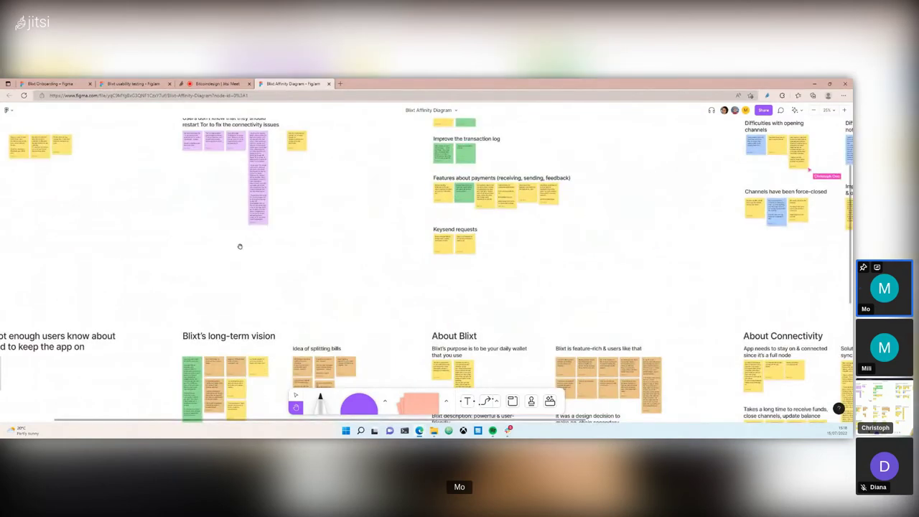
pyautogui.moveTo(240, 246); pyautogui.dragTo(340, 311)
pyautogui.scroll(3, 252, 272)
pyautogui.hscroll(-5, 253, 272)
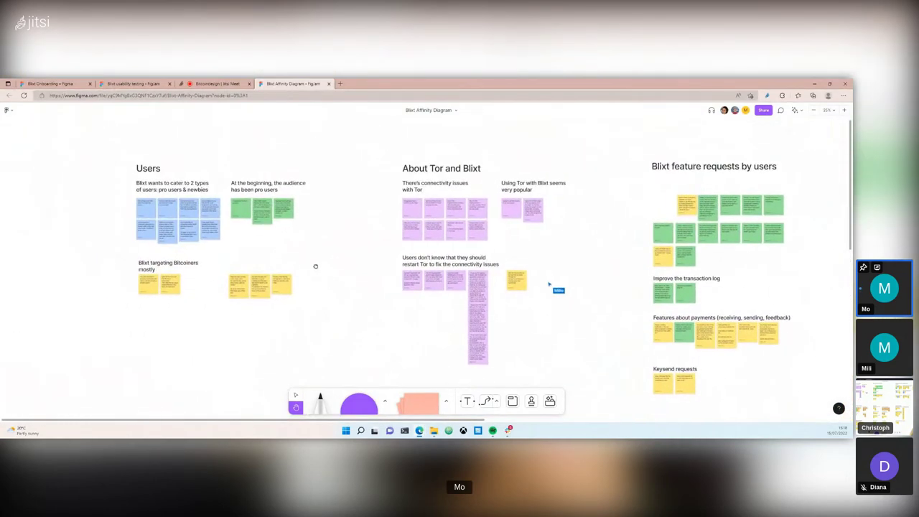
pyautogui.hscroll(-3, 317, 260)
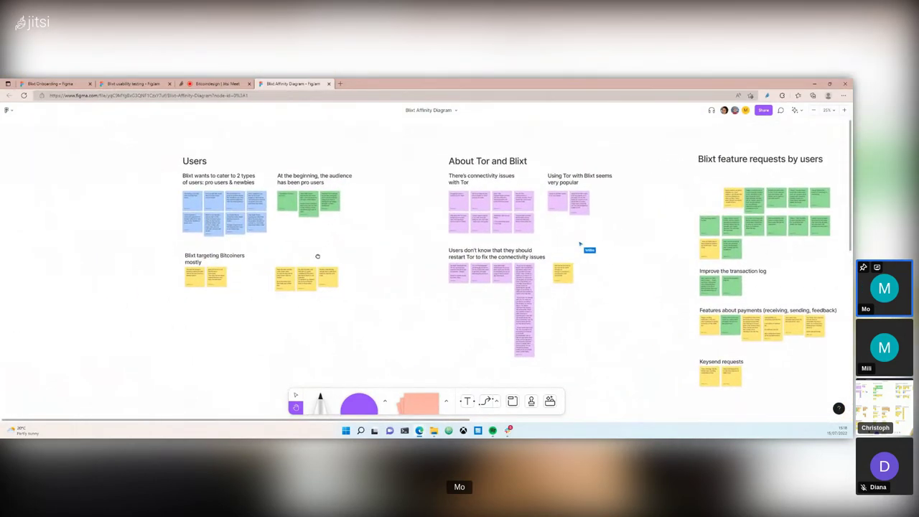
pyautogui.click(216, 84)
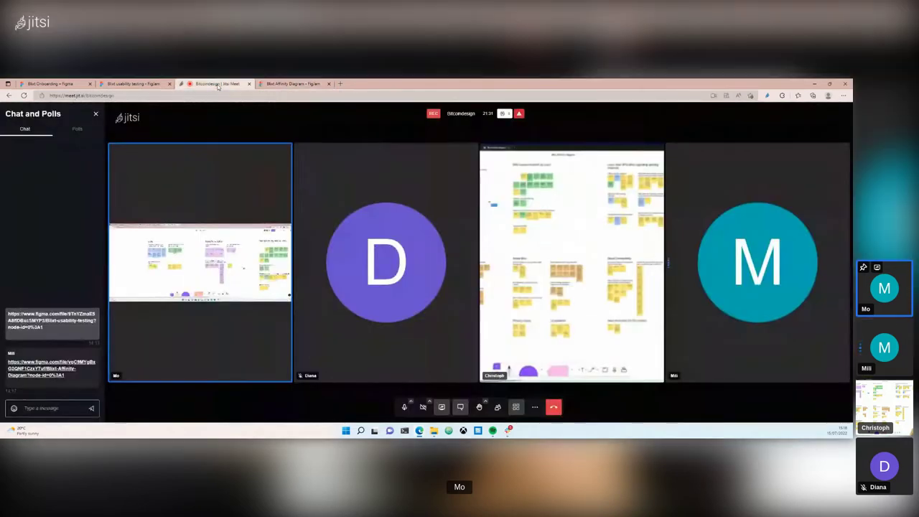
# - Go through the Blixt Affinity Diagram tab to the Blixt usability testing board
pyautogui.click(289, 84)
pyautogui.click(146, 84)
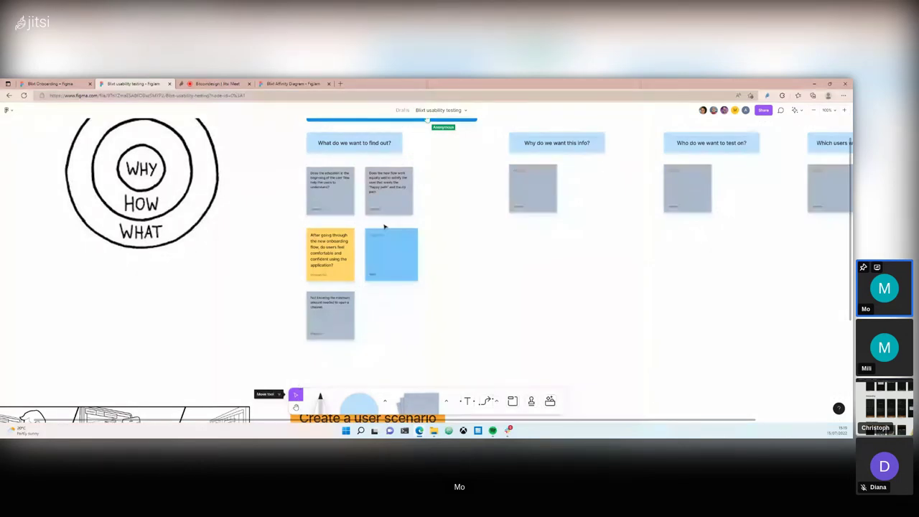
# - Duplicate the grey minimum-amount sticky and retype the original as a question about understanding the minimum amount
pyautogui.moveTo(331, 320); pyautogui.dragTo(395, 323)
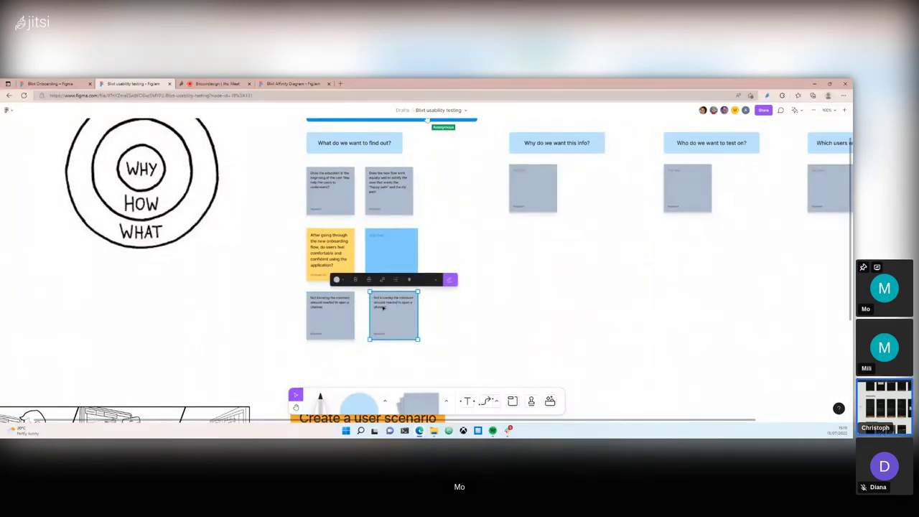
pyautogui.doubleClick(387, 307)
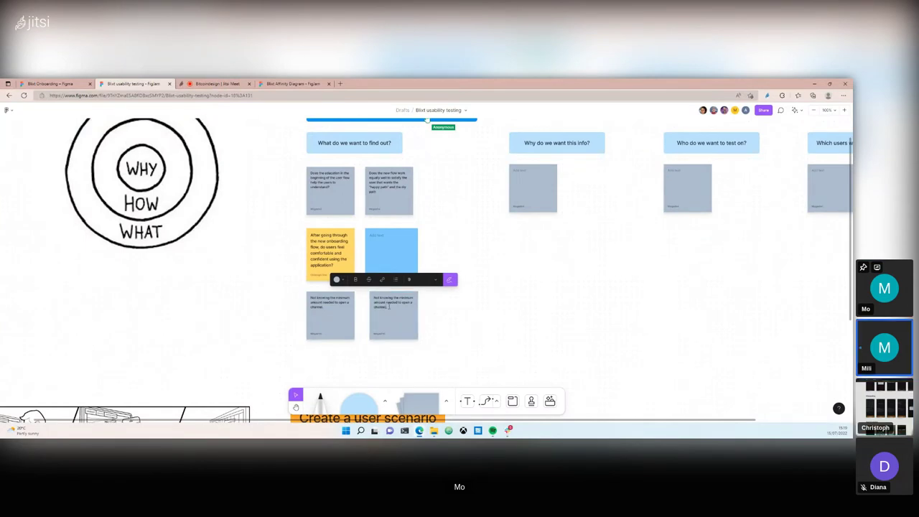
pyautogui.click(313, 300)
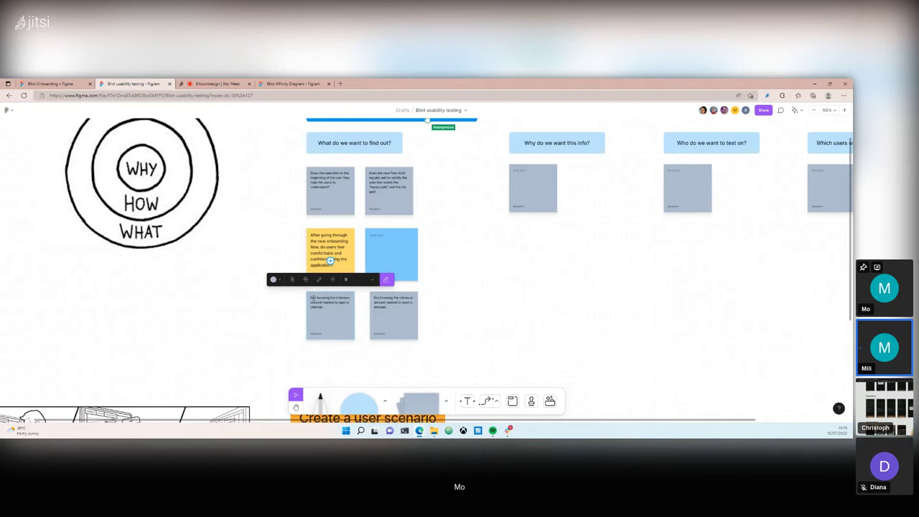
pyautogui.write("auser not s who don't")
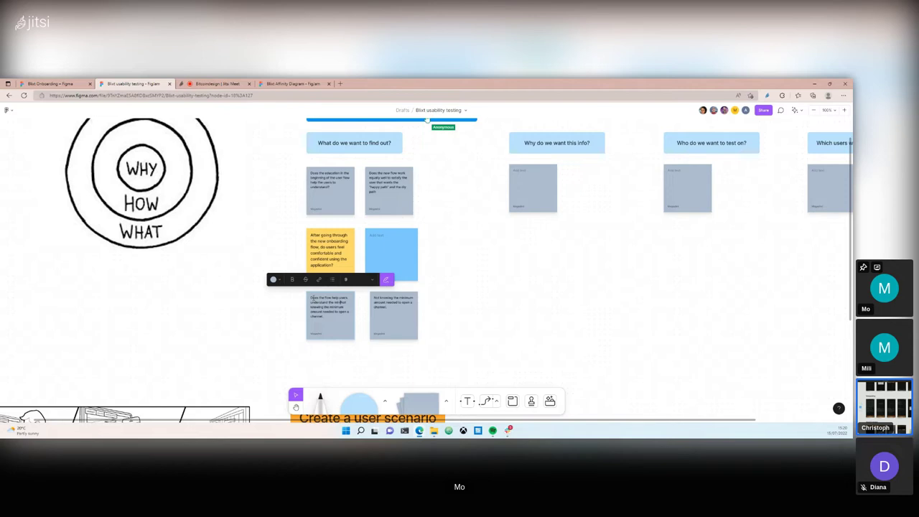
pyautogui.write('imum')
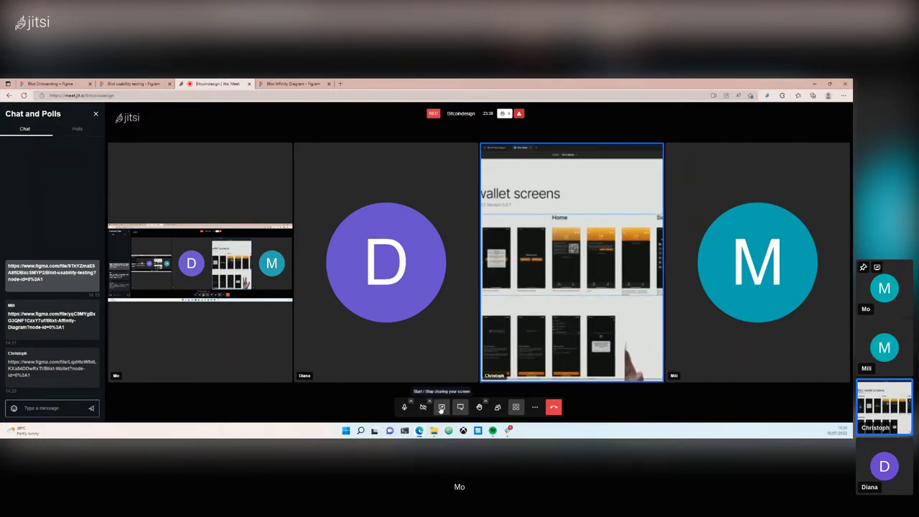
# - Stop sharing your screen from the Jitsi toolbar
pyautogui.click(440, 408)
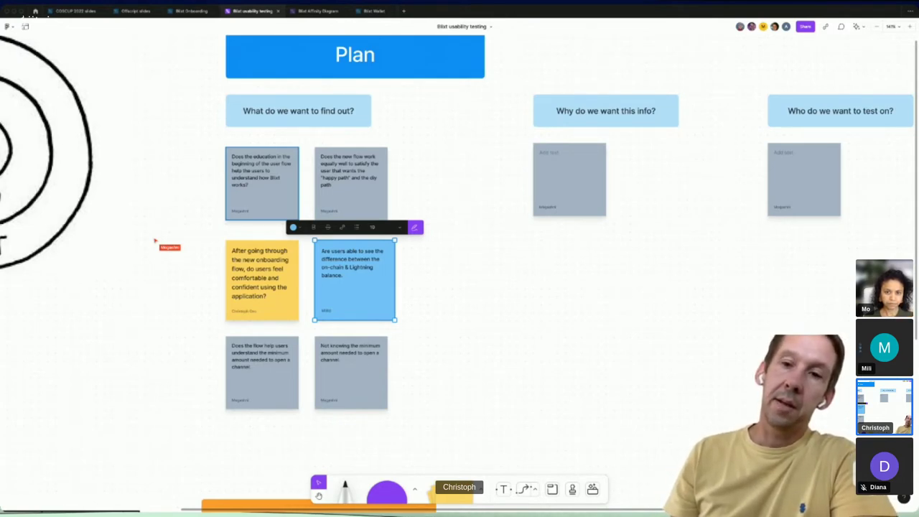
# - Exit the on-chain/Lightning balance sticky and zoom to show the Plan and 'Create a user scenario' sections
pyautogui.press('Escape')
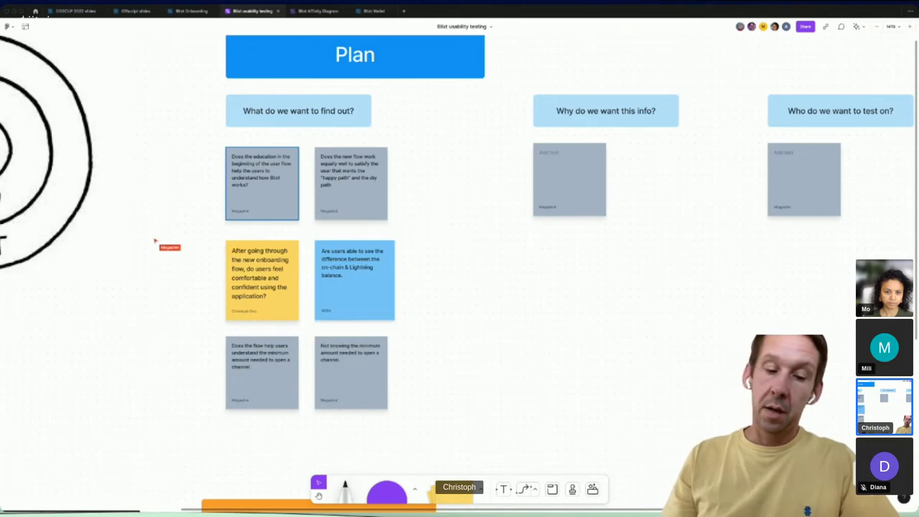
pyautogui.scroll(-5, 444, 243)
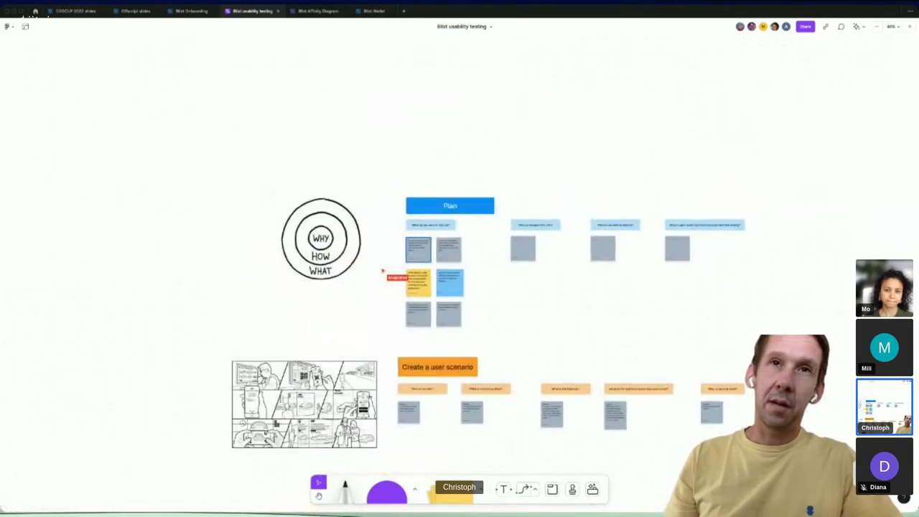
pyautogui.scroll(5, 552, 287)
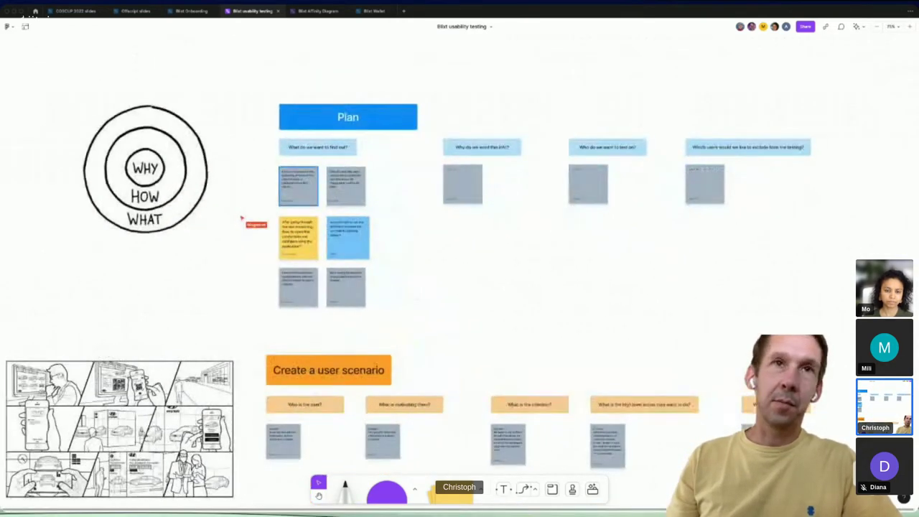